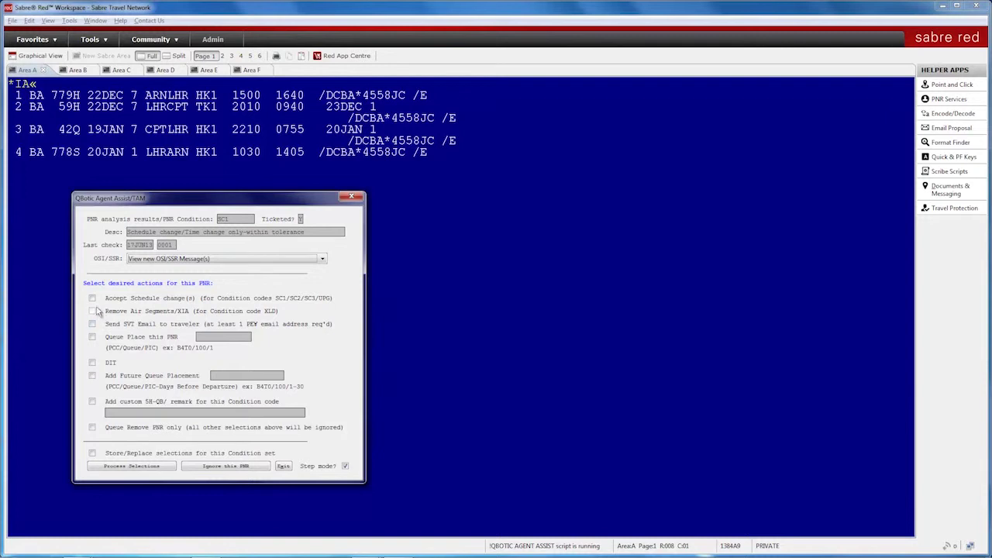
Step: Choose Accept Schedule change(s), Send SVT Email and DIT for the SC1 PNR, store them for this condition and process the selections
{"action": "left_click", "coordinate": [92, 299]}
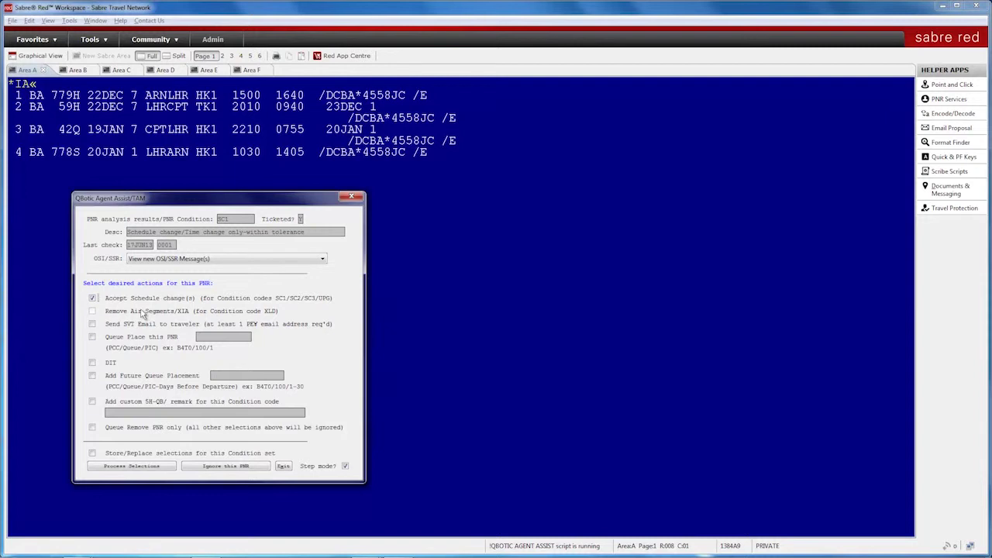
{"action": "left_click", "coordinate": [93, 326]}
{"action": "left_click", "coordinate": [93, 363]}
{"action": "left_click", "coordinate": [93, 454]}
{"action": "left_click", "coordinate": [128, 468]}
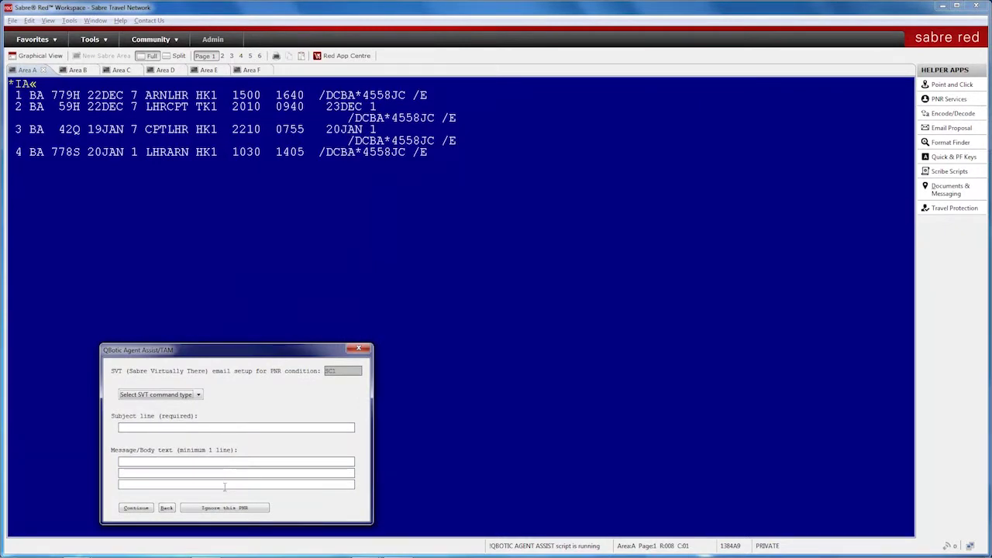
Step: Set up the SVT email as type EM with a SCHEDULE CHANGE subject and a message asking travelers to make contact if the change causes a problem
{"action": "left_click", "coordinate": [200, 397]}
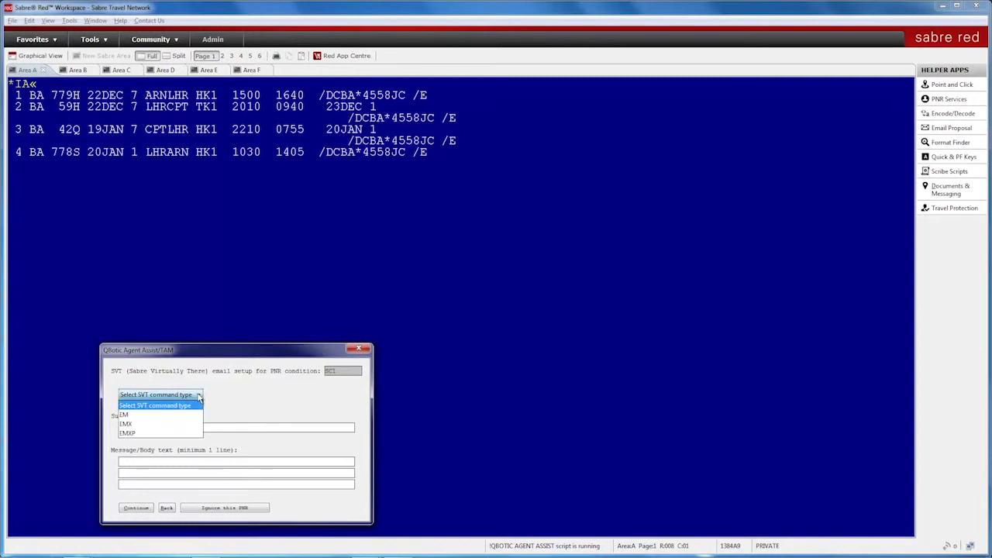
{"action": "left_click", "coordinate": [164, 417]}
{"action": "left_click", "coordinate": [200, 427]}
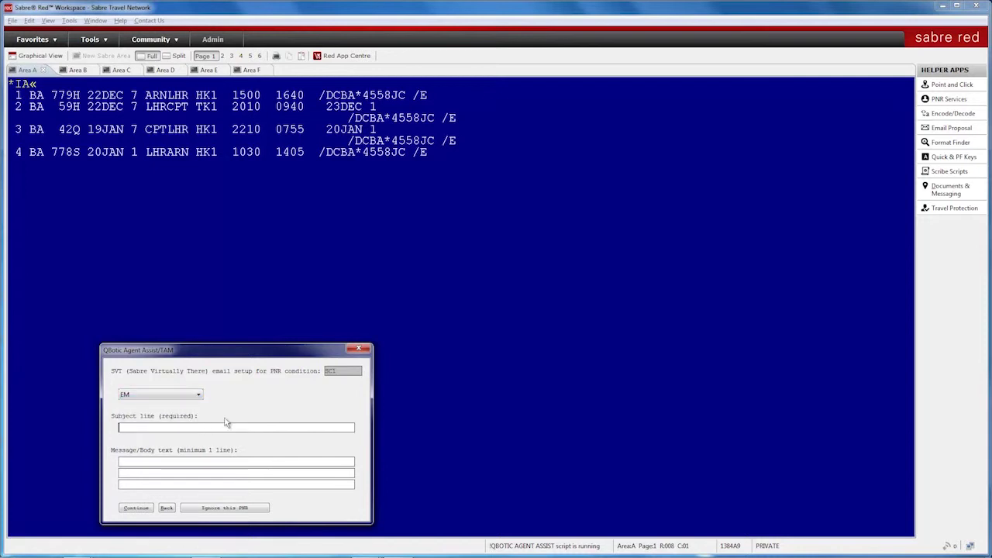
{"action": "key", "text": "ctrl+v"}
{"action": "key", "text": "Tab"}
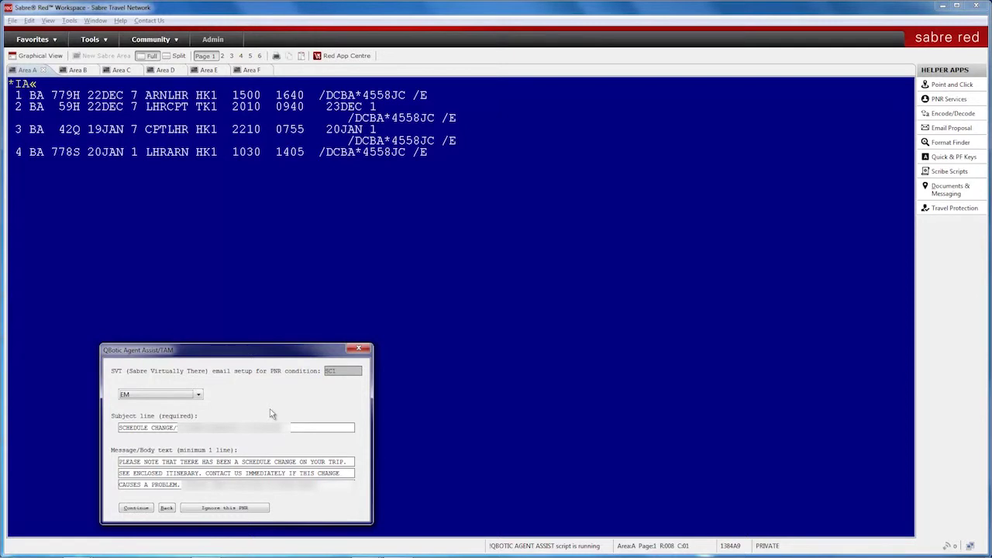
{"action": "left_click", "coordinate": [135, 508]}
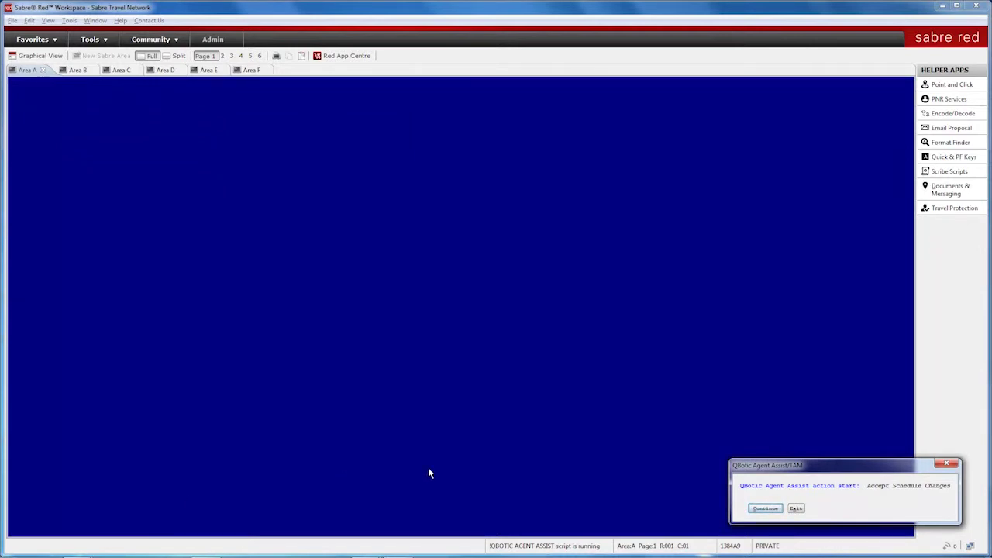
Step: Run the schedule change acceptance and the SVT email action for this PNR
{"action": "left_click", "coordinate": [765, 508]}
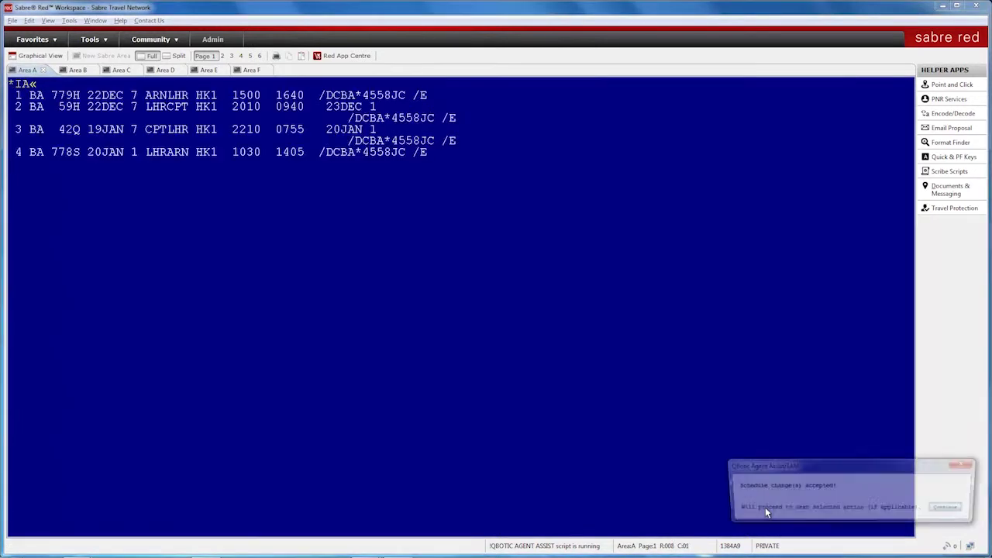
{"action": "left_click", "coordinate": [950, 508]}
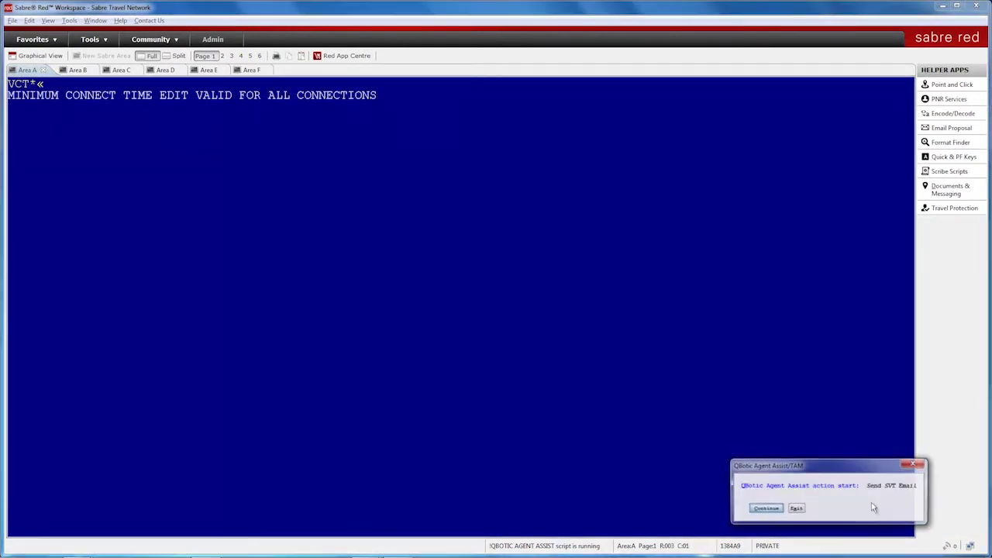
{"action": "left_click", "coordinate": [766, 509]}
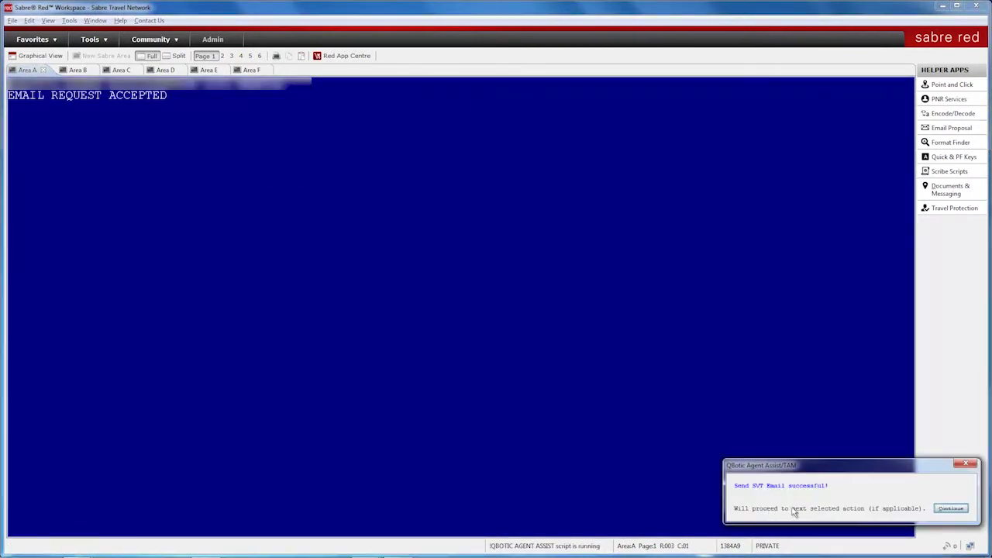
{"action": "left_click", "coordinate": [952, 509]}
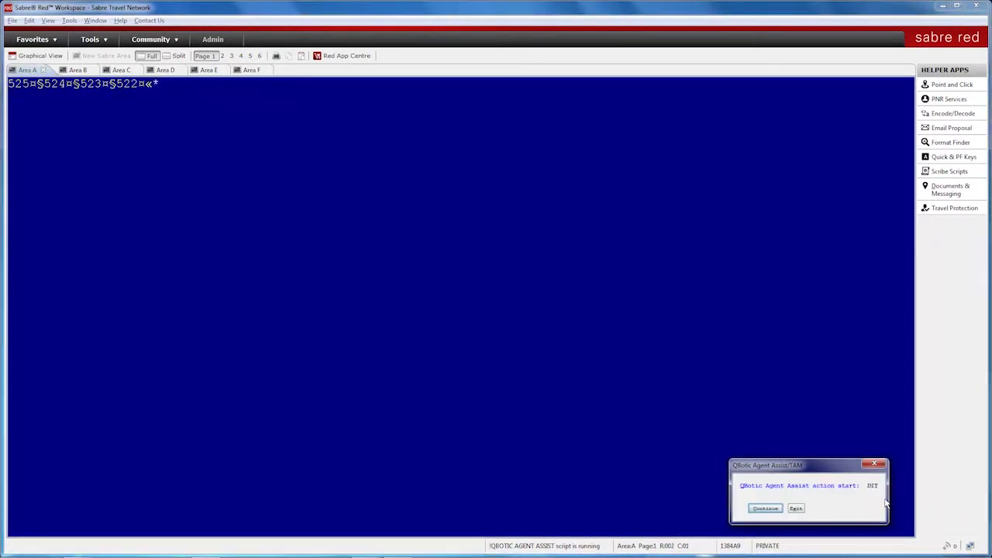
Step: Run the DIT action and remove the processed PNR from the queue
{"action": "left_click", "coordinate": [765, 509]}
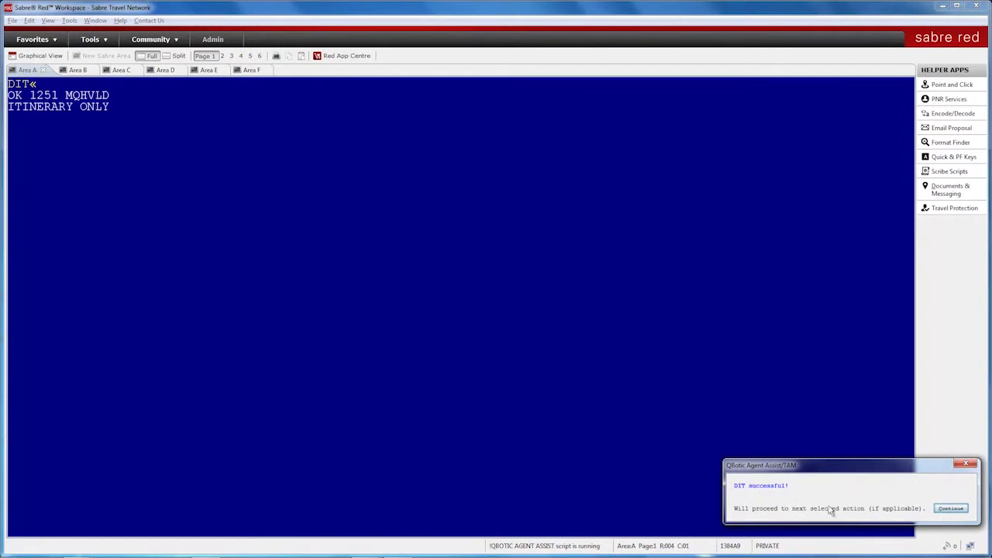
{"action": "left_click", "coordinate": [952, 512]}
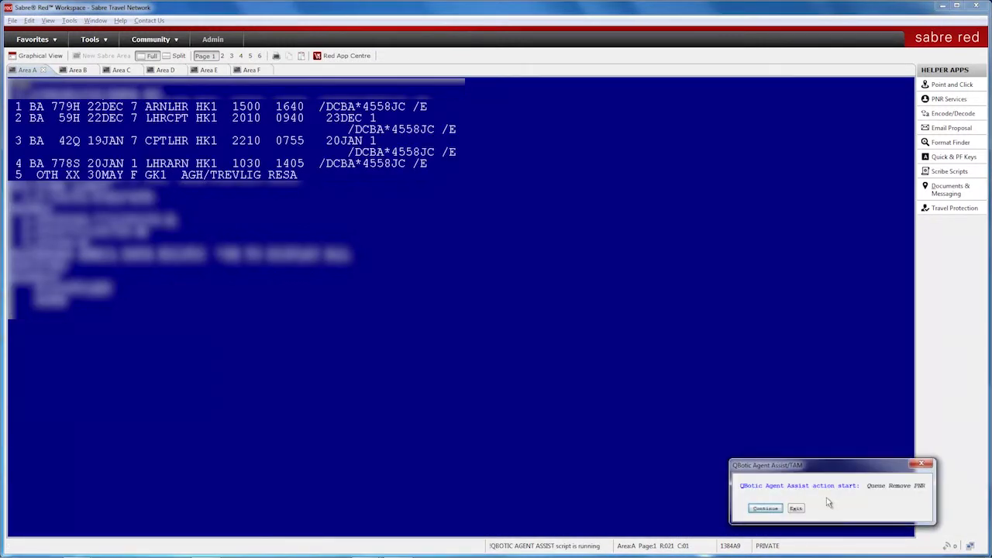
{"action": "left_click", "coordinate": [766, 509]}
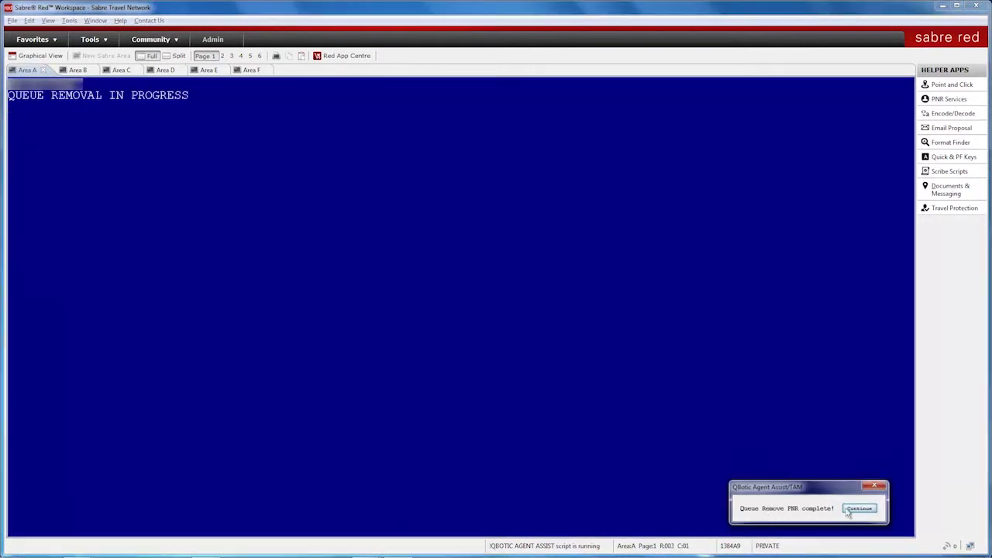
{"action": "left_click", "coordinate": [863, 509]}
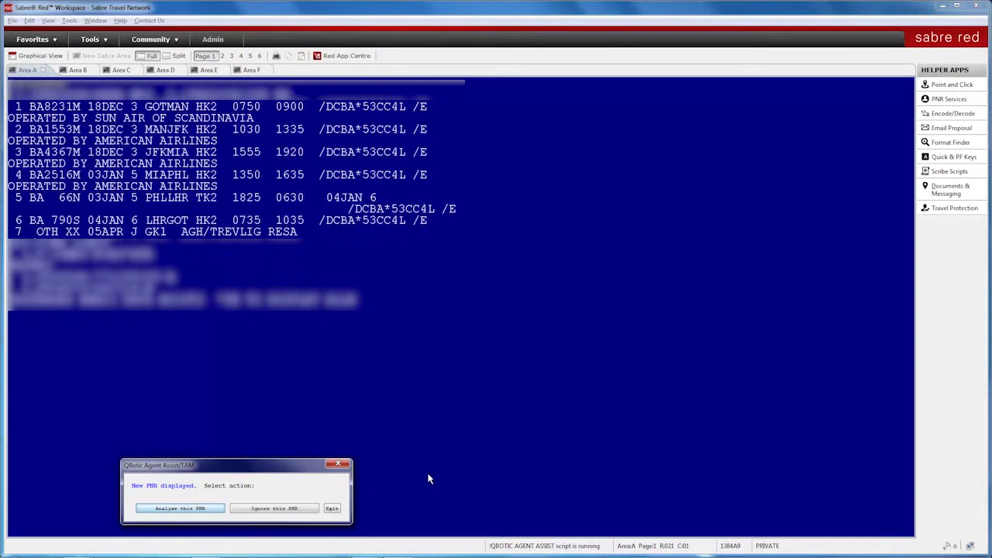
Step: Analyse the new two-passenger BA PNR, turn step mode off and process the stored SC1 selections with the prepared SVT email
{"action": "left_click", "coordinate": [177, 508]}
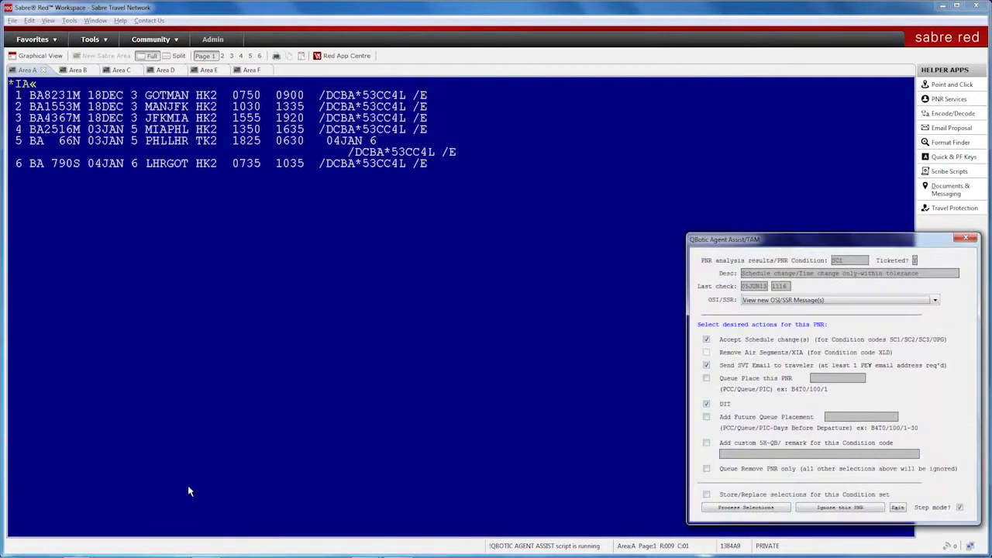
{"action": "left_click_drag", "start_coordinate": [836, 245], "coordinate": [181, 197]}
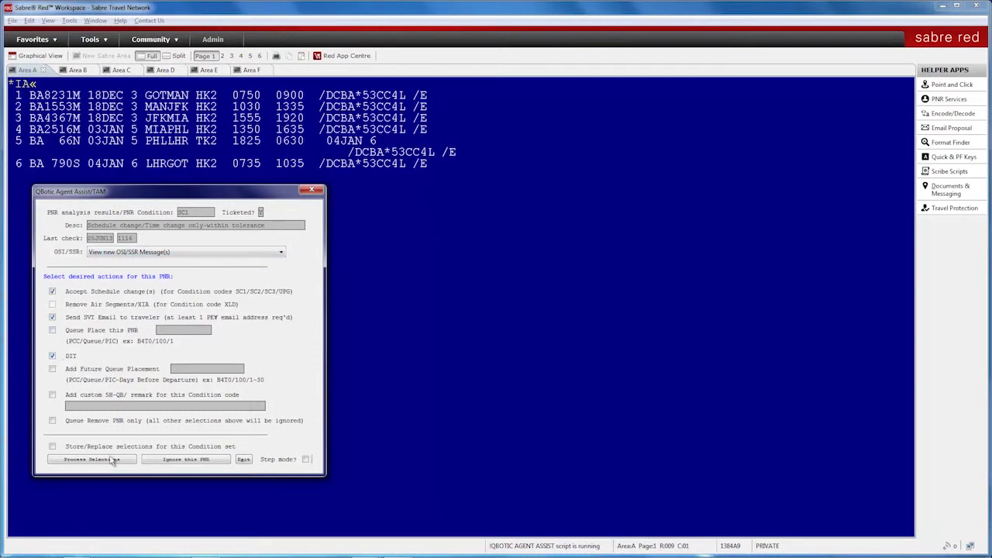
{"action": "left_click", "coordinate": [78, 460]}
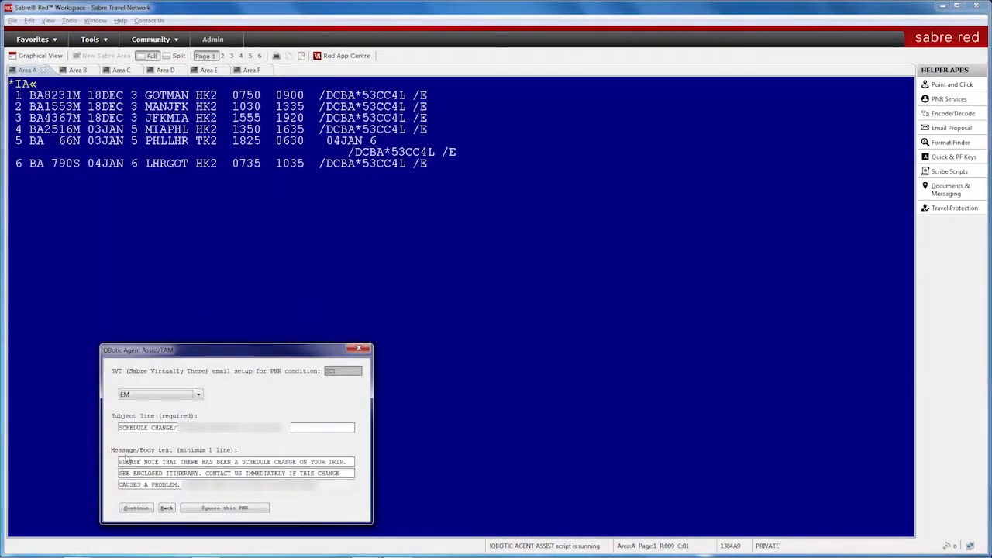
{"action": "left_click", "coordinate": [135, 507]}
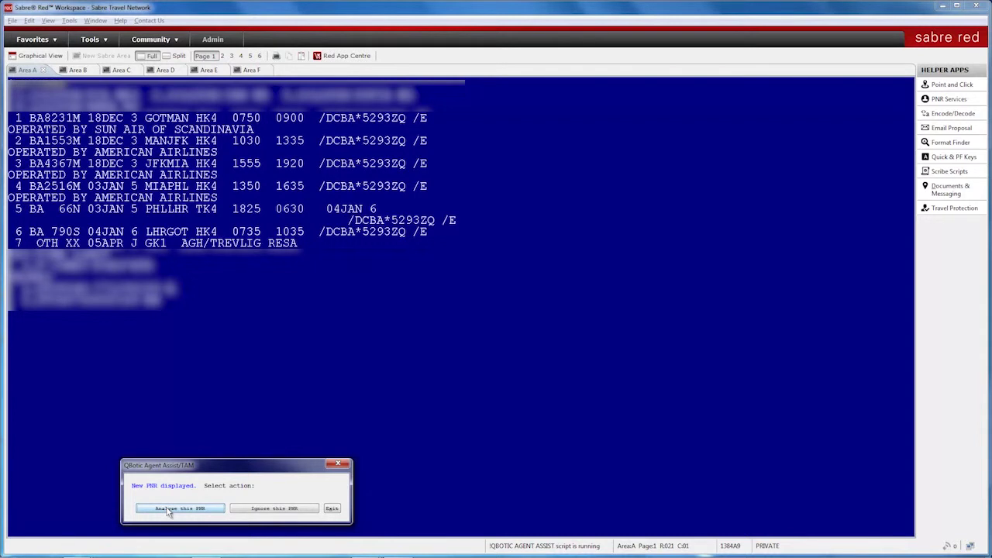
Step: Analyse the four-passenger BA PNR and process its stored SC1 selections, keeping the prefilled SVT email
{"action": "left_click", "coordinate": [169, 509]}
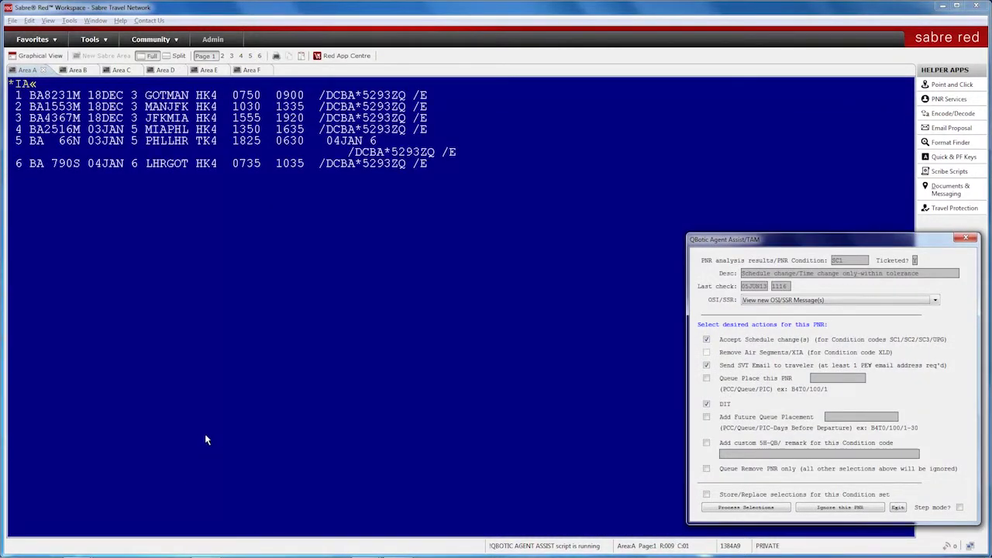
{"action": "left_click_drag", "start_coordinate": [814, 240], "coordinate": [208, 200]}
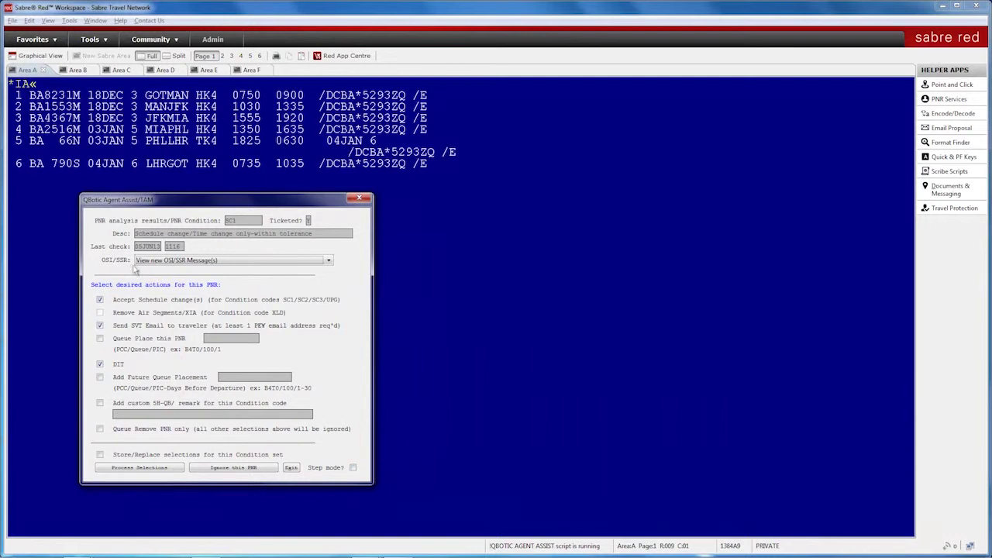
{"action": "left_click", "coordinate": [118, 468]}
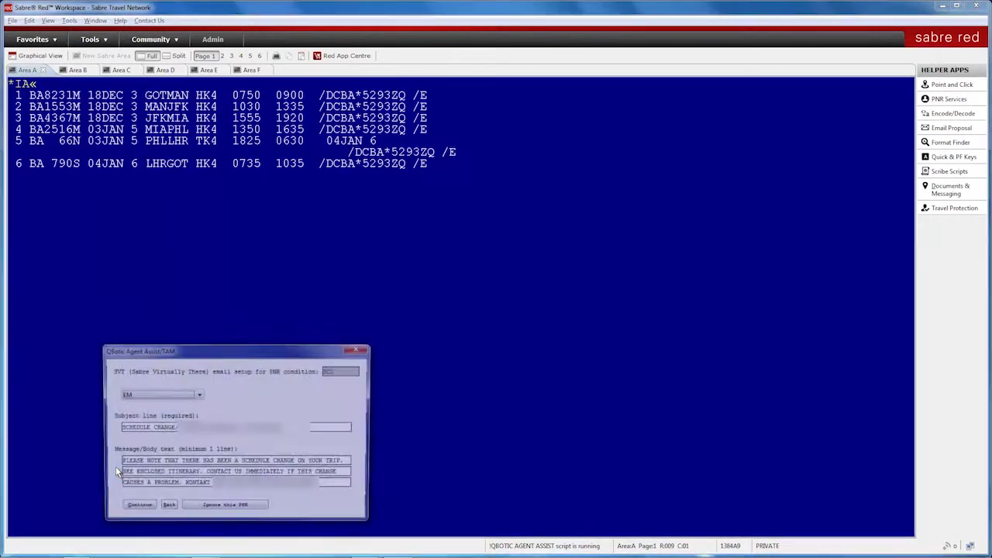
{"action": "left_click", "coordinate": [135, 509]}
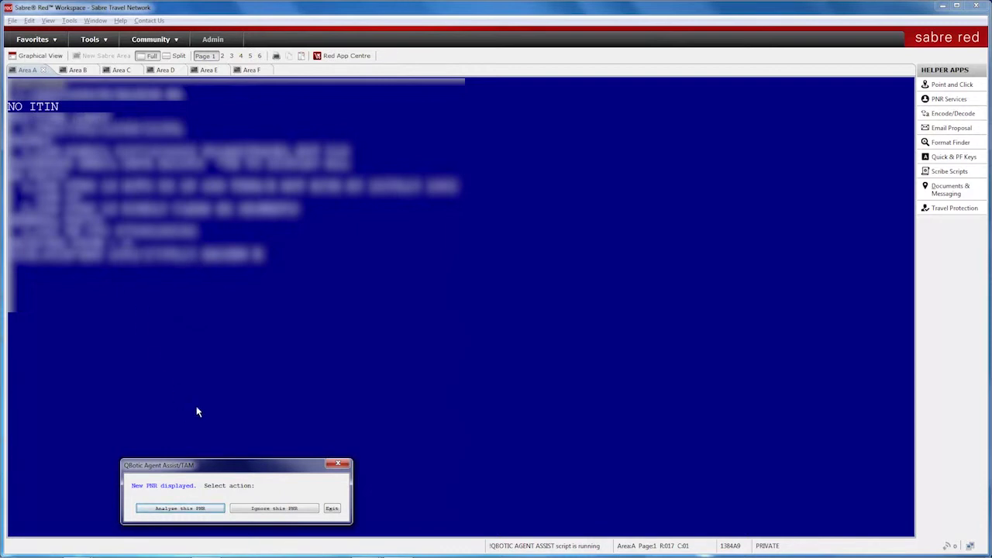
Step: Analyse the PNR without an itinerary, choose Queue Place with a destination queue, store the selection for this condition and process it
{"action": "left_click", "coordinate": [193, 508]}
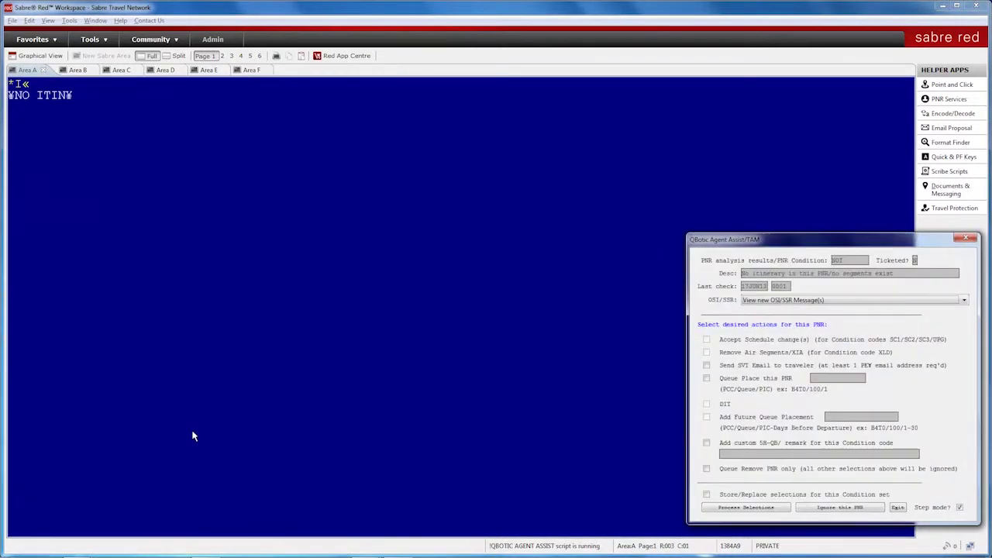
{"action": "left_click_drag", "start_coordinate": [798, 246], "coordinate": [133, 223]}
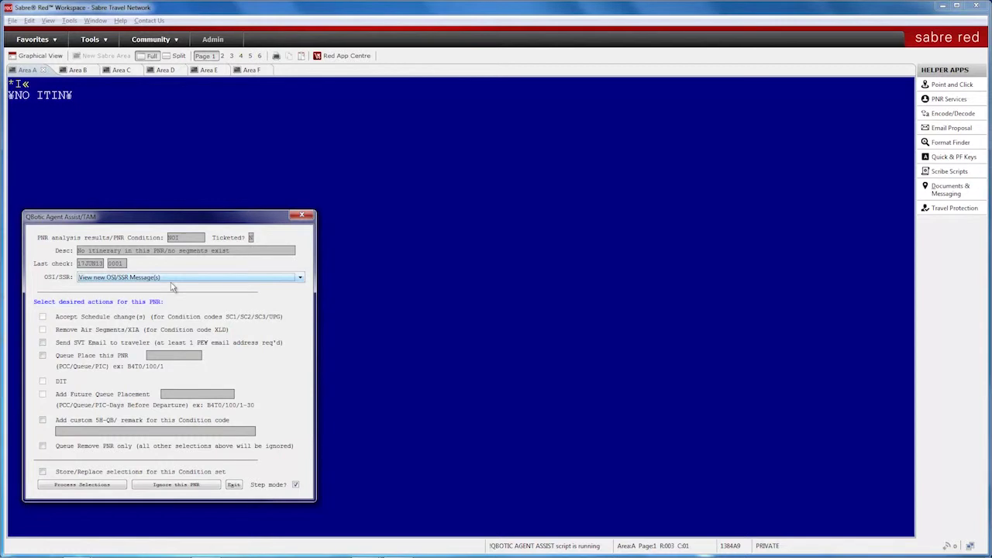
{"action": "left_click", "coordinate": [41, 357]}
{"action": "left_click", "coordinate": [42, 357]}
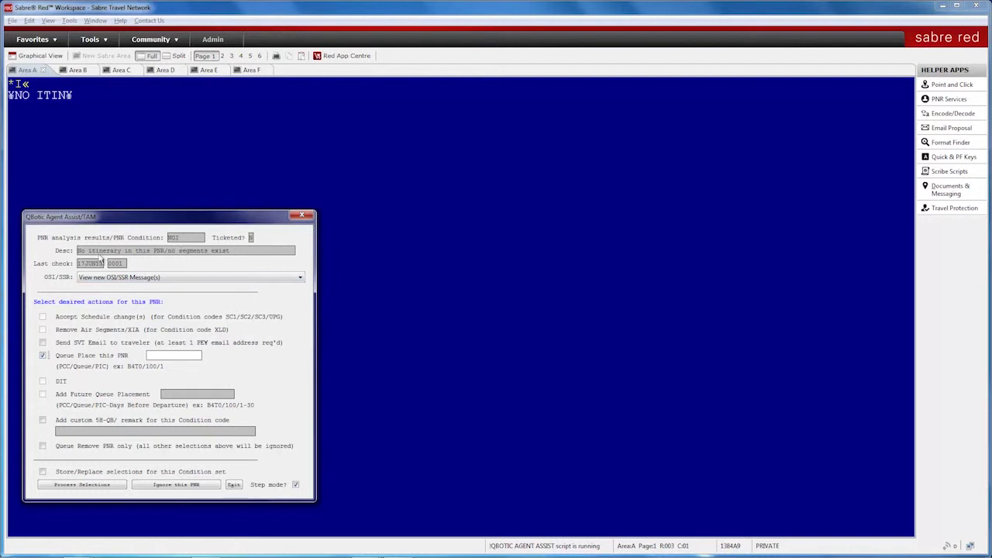
{"action": "left_click", "coordinate": [183, 252]}
{"action": "key", "text": "ctrl+v"}
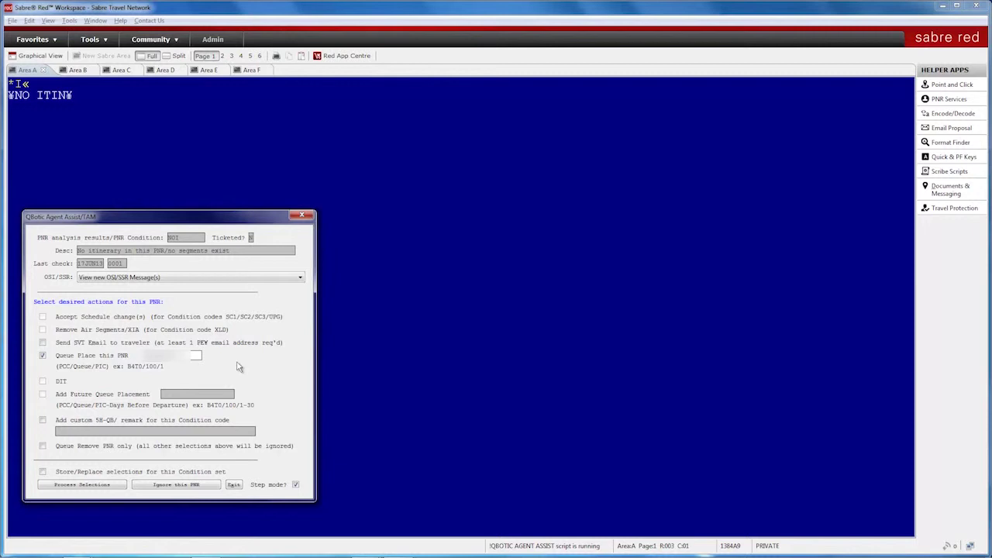
{"action": "left_click", "coordinate": [43, 471]}
{"action": "left_click", "coordinate": [80, 486]}
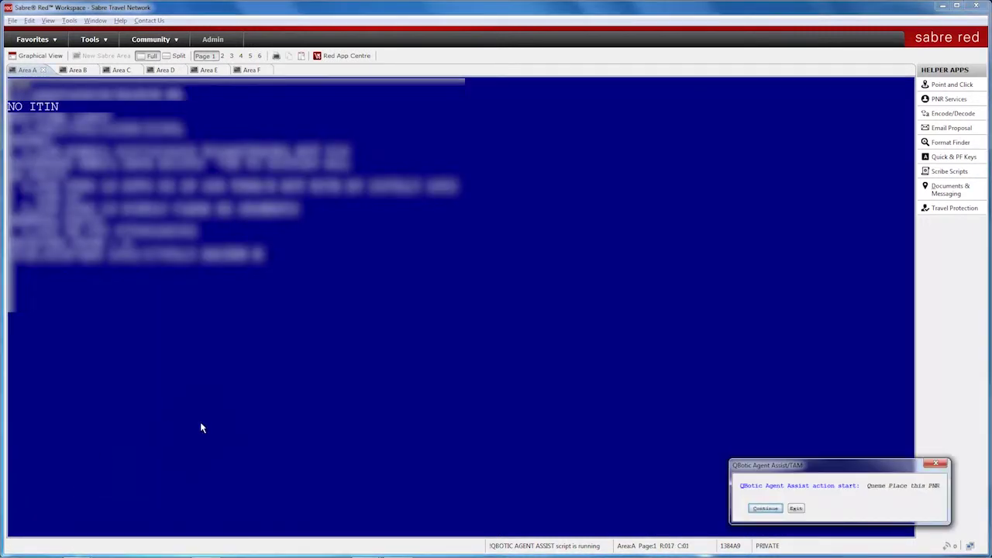
Step: Run the queue placement of the no-itinerary PNR and remove it from the current queue
{"action": "left_click", "coordinate": [765, 509]}
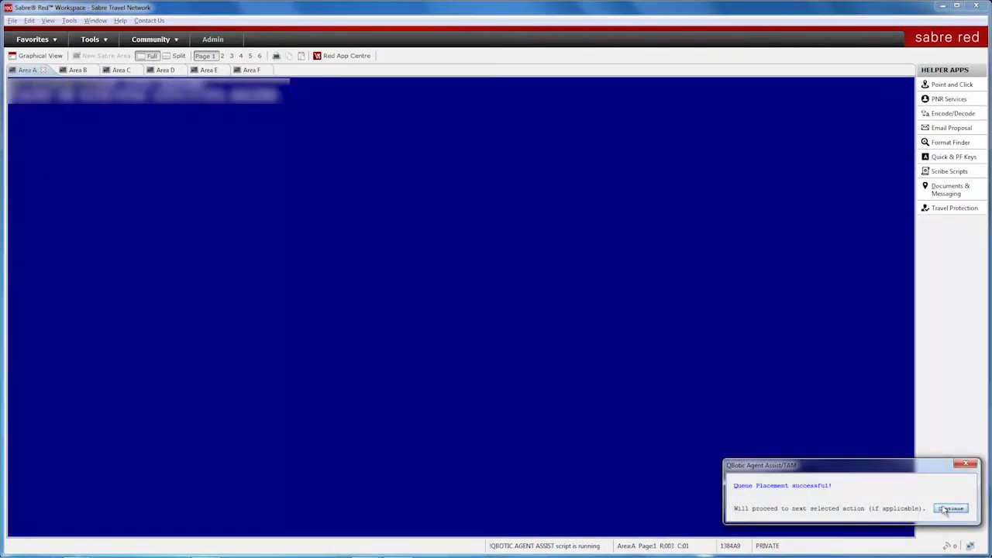
{"action": "left_click", "coordinate": [944, 509]}
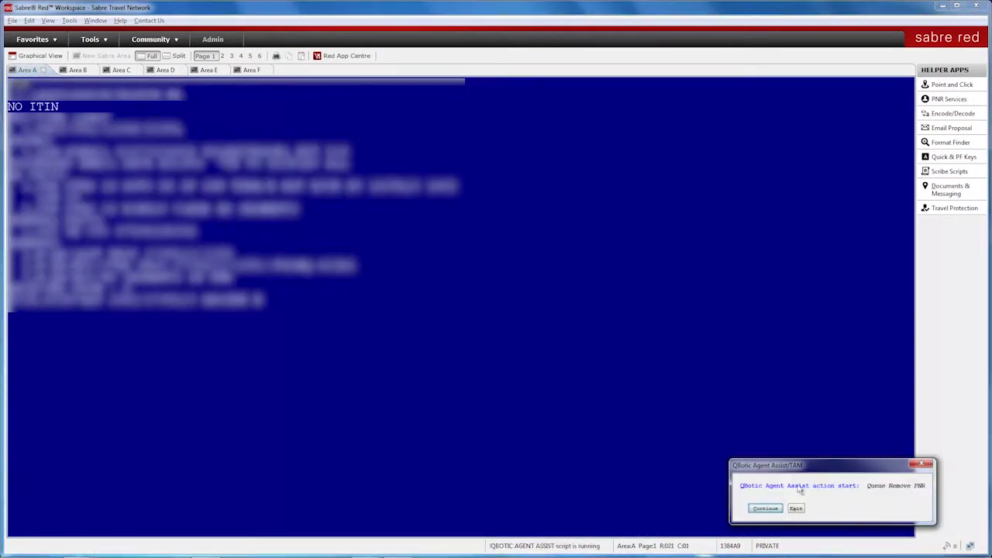
{"action": "left_click", "coordinate": [765, 508]}
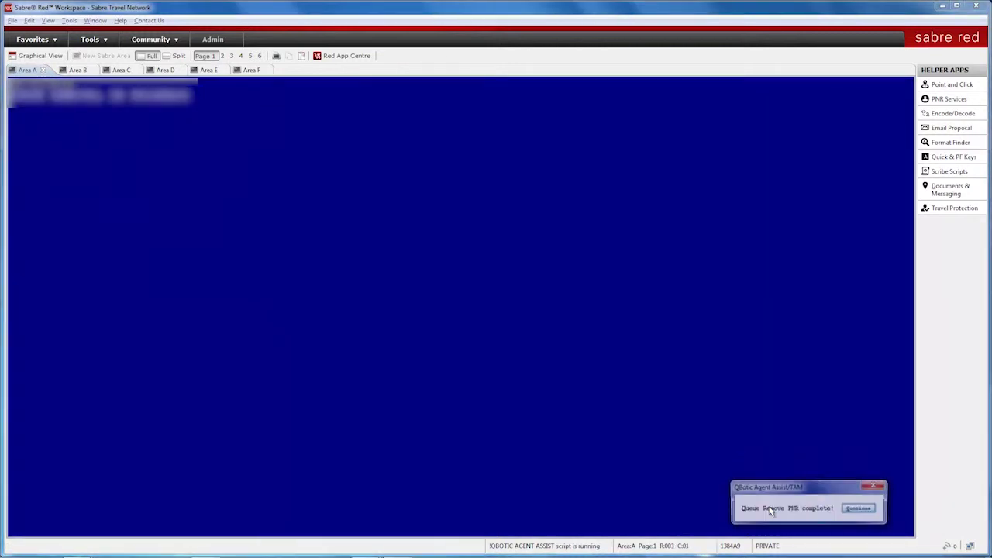
{"action": "left_click", "coordinate": [858, 509]}
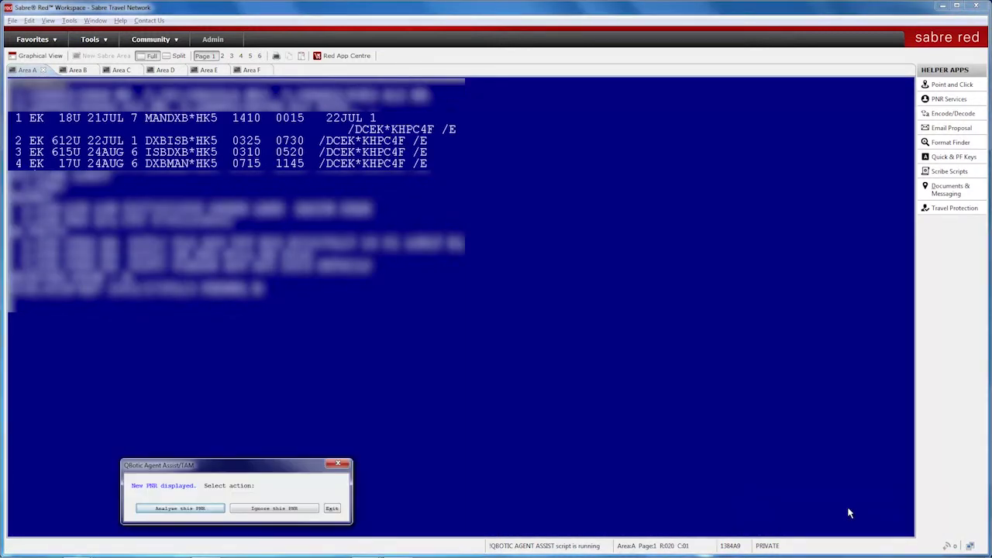
Step: Ignore the EK PNR and analyse the following PNR with the PK LHRISB and ISBLHR segments
{"action": "left_click", "coordinate": [241, 510]}
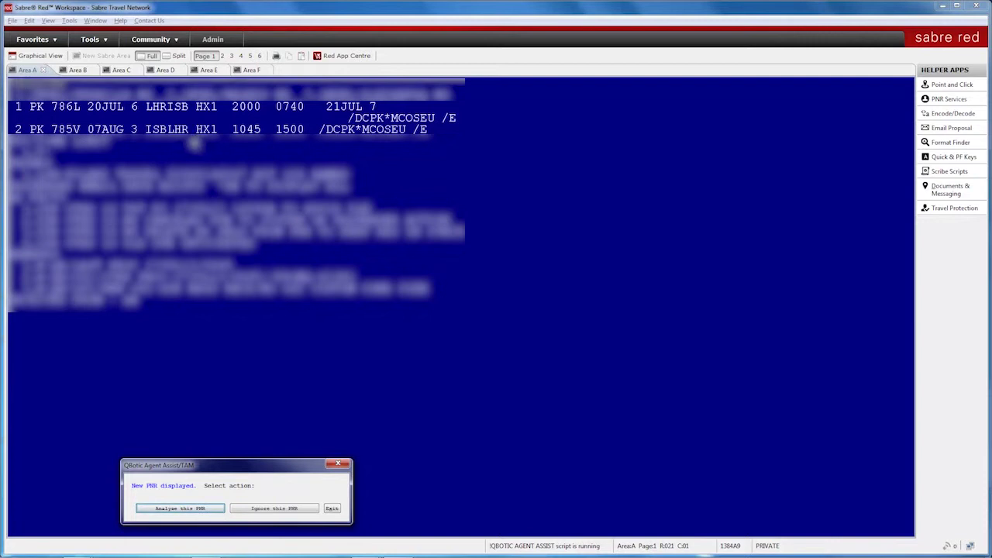
{"action": "left_click", "coordinate": [177, 510]}
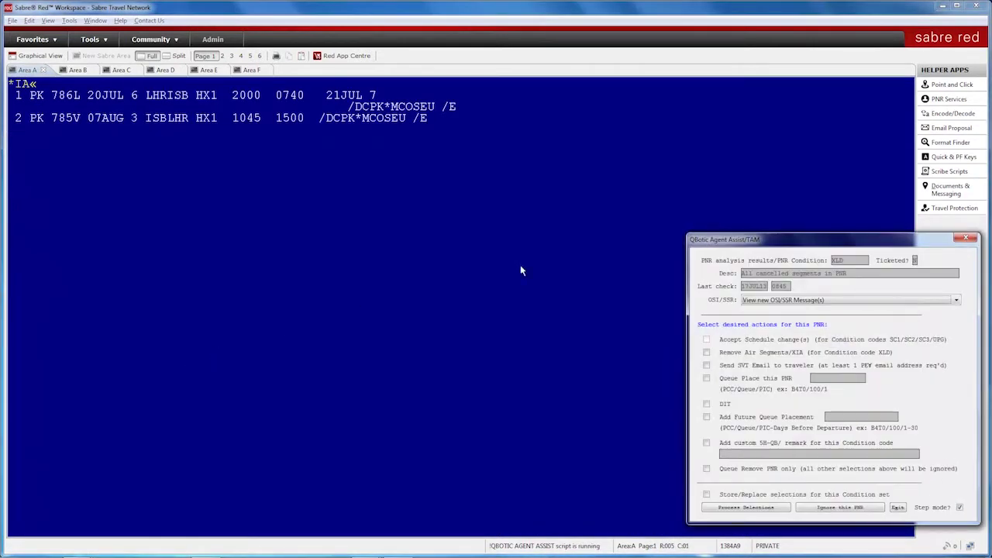
{"action": "left_click_drag", "start_coordinate": [804, 246], "coordinate": [196, 203]}
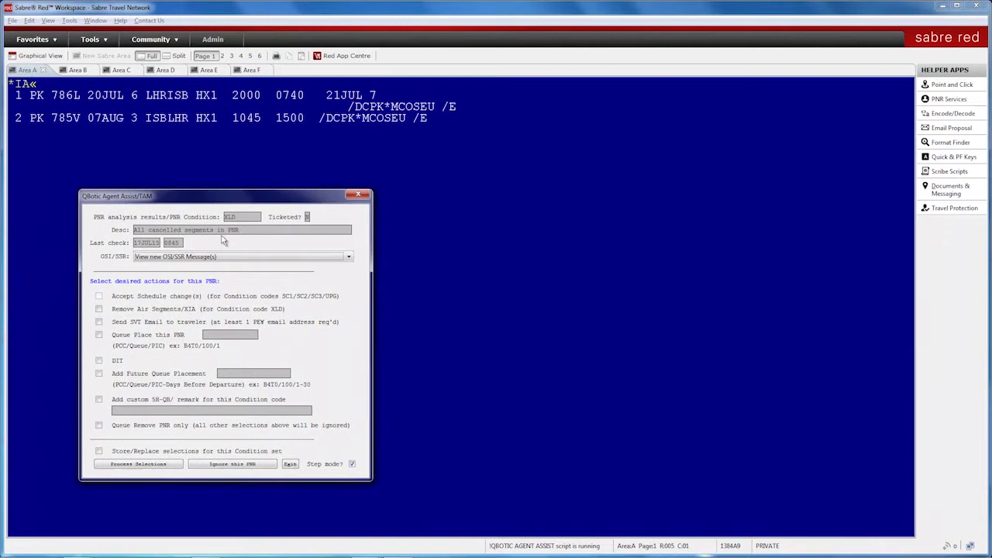
Step: Choose Remove Air Segments/XIA and Queue Place with a destination queue, store them for condition XLD, and process with step mode off
{"action": "left_click", "coordinate": [99, 309]}
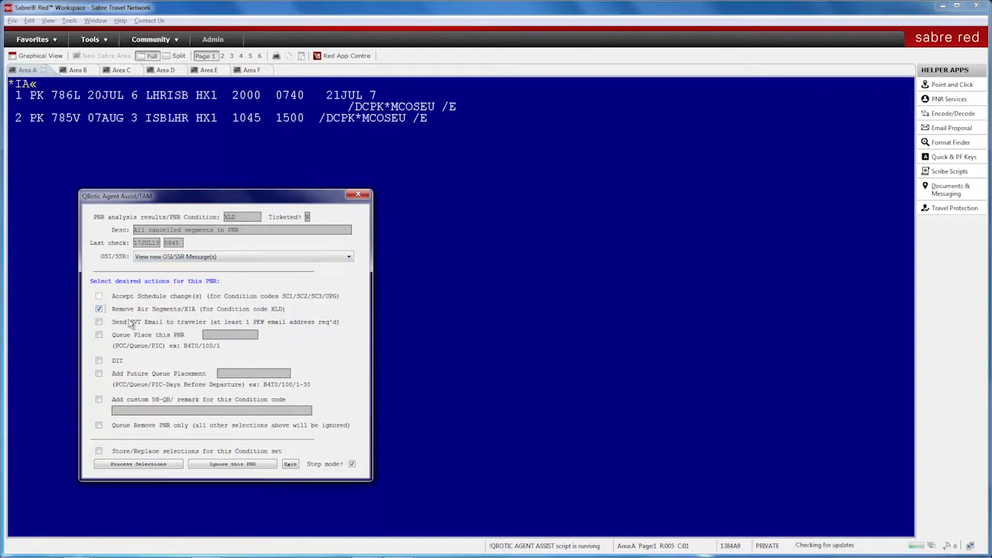
{"action": "left_click", "coordinate": [100, 335]}
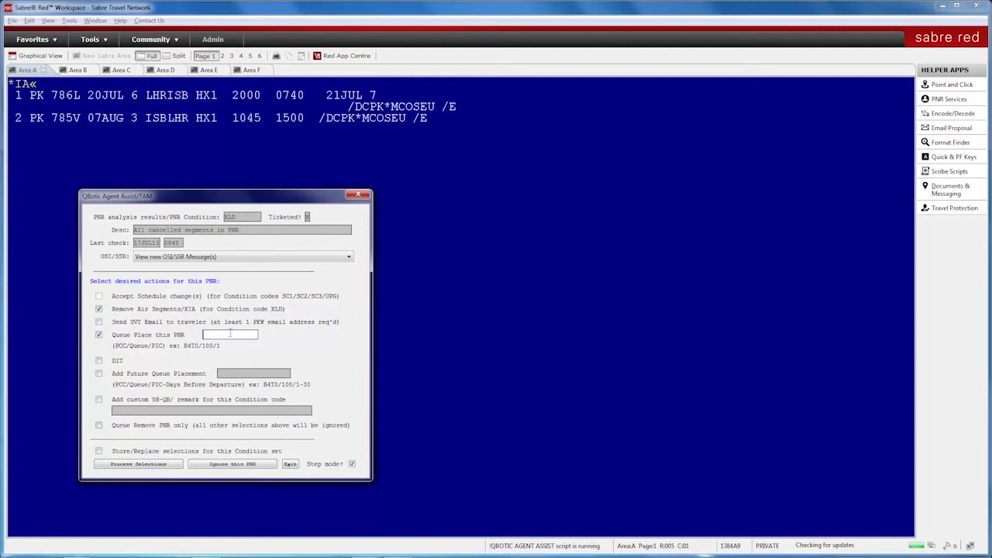
{"action": "key", "text": "ctrl+v"}
{"action": "left_click", "coordinate": [98, 451]}
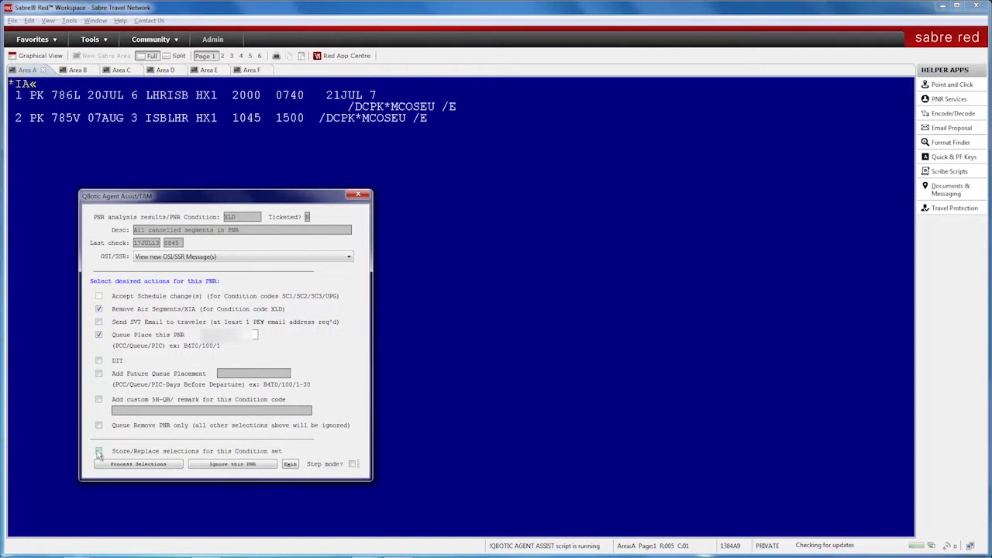
{"action": "left_click", "coordinate": [136, 464]}
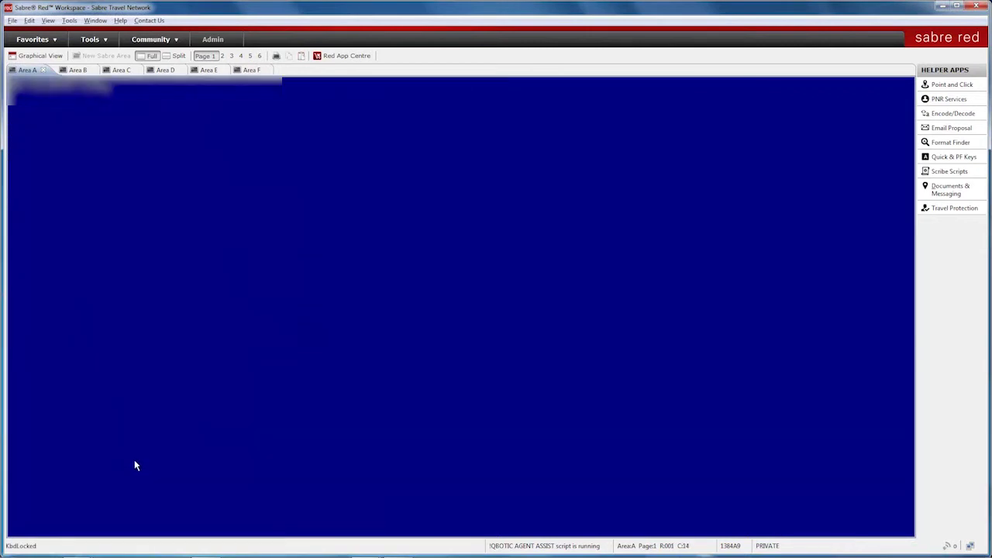